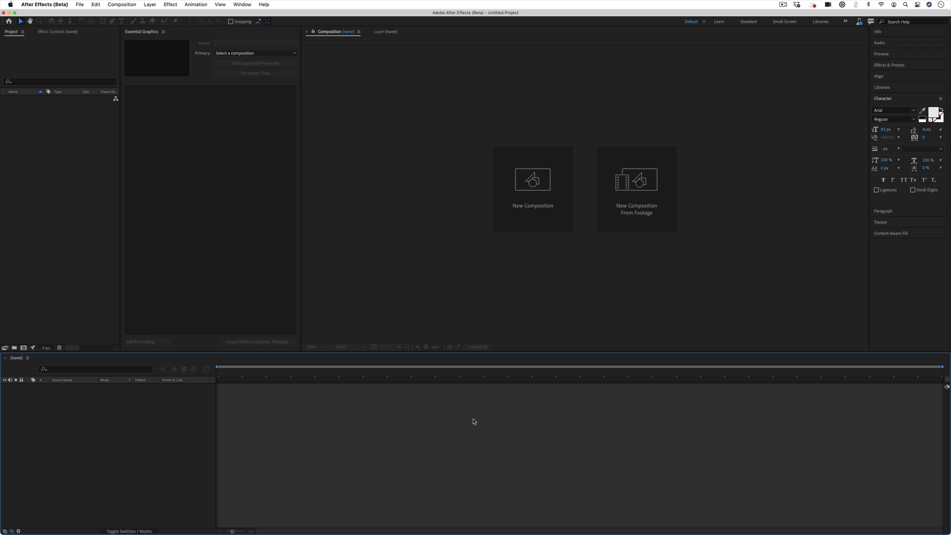
- Create Comp 1 at HDTV 1080 29.97 fps with a 0;00;10;00 duration
{"action": "left_click", "coordinate": [569, 191]}
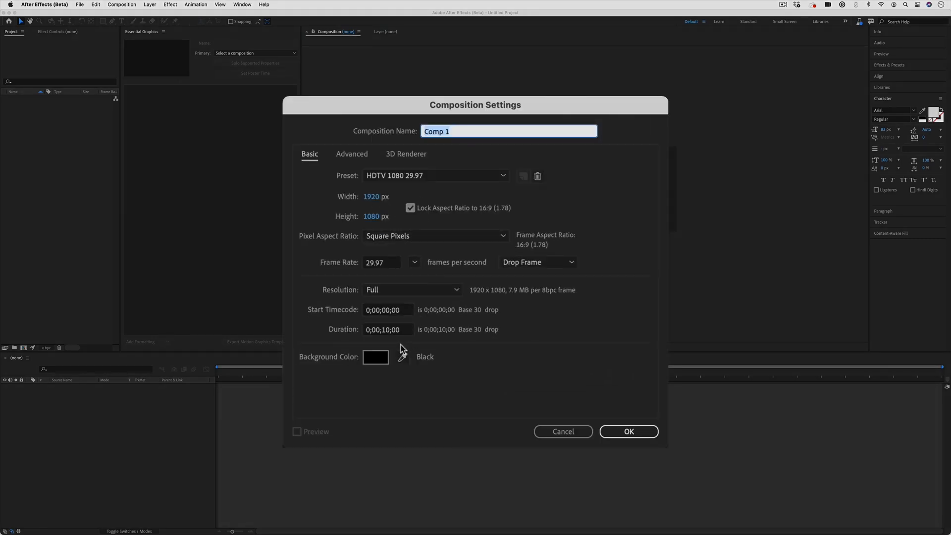
{"action": "left_click", "coordinate": [384, 330]}
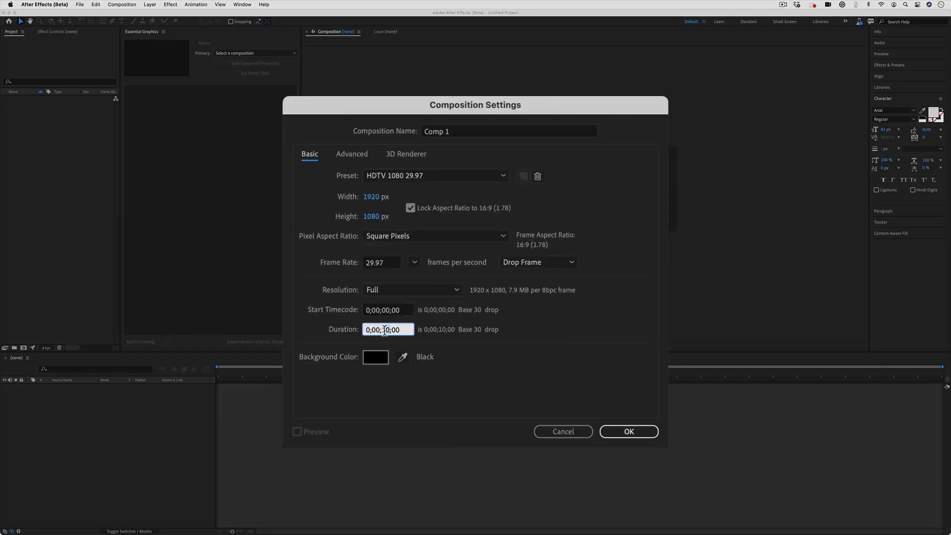
{"action": "double_click", "coordinate": [385, 330]}
{"action": "left_click", "coordinate": [628, 431]}
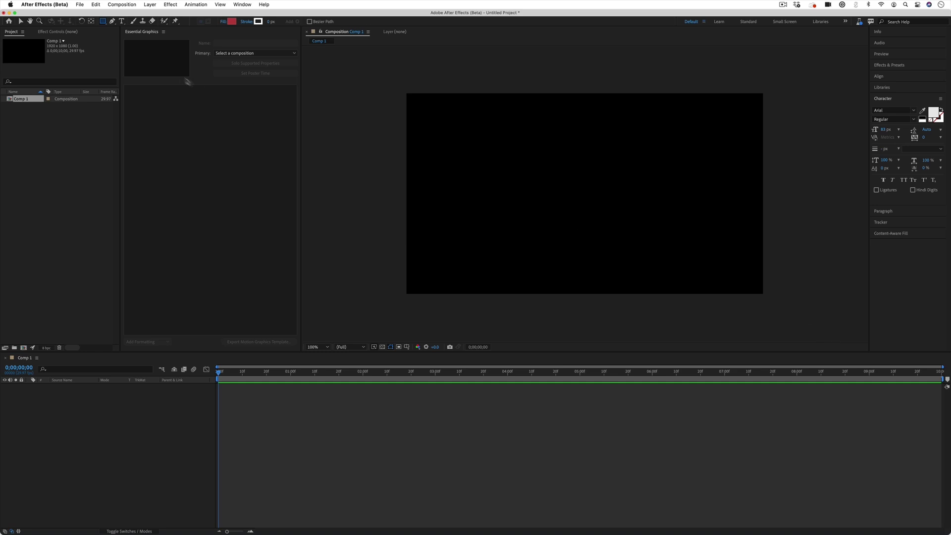
- Draw a tall rounded rectangle on the left and align it to the vertical centre
{"action": "left_click_drag", "start_coordinate": [103, 21], "coordinate": [124, 40]}
{"action": "left_click_drag", "start_coordinate": [410, 96], "coordinate": [584, 291]}
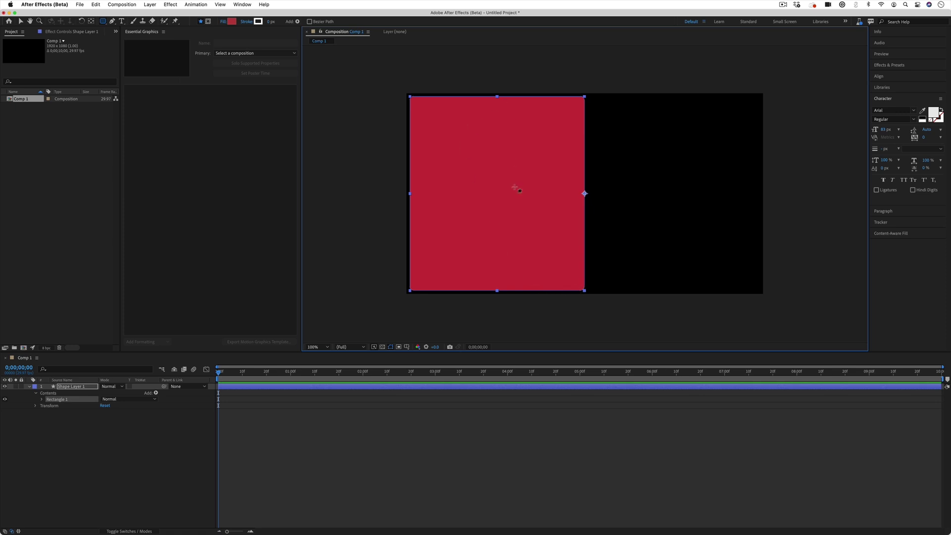
{"action": "left_click", "coordinate": [892, 76]}
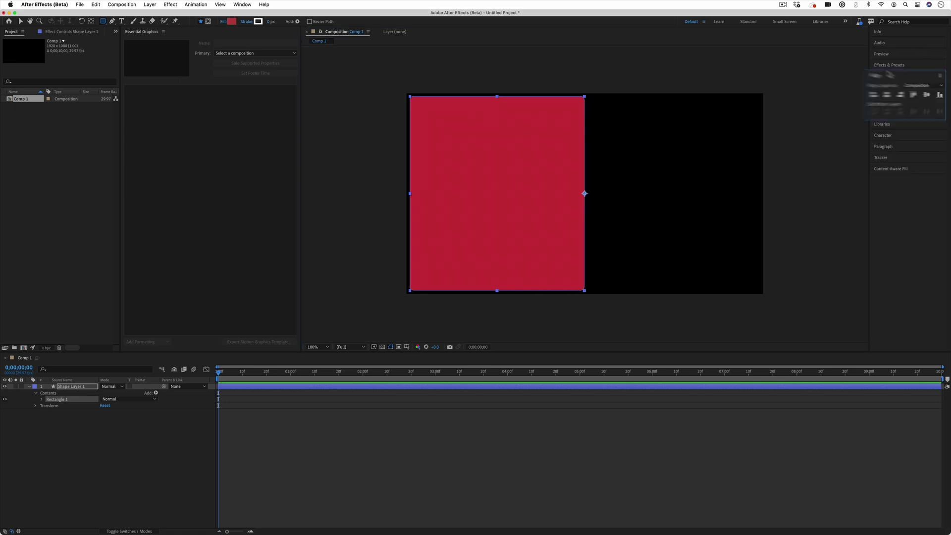
{"action": "left_click", "coordinate": [899, 95]}
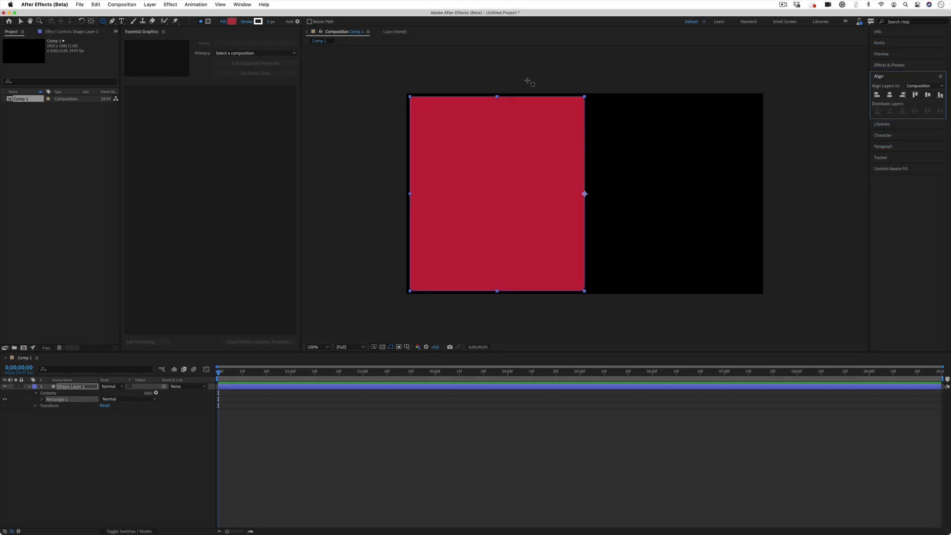
- Draw a wide rounded rectangle top-right and a square one bottom-right as separate shape layers
{"action": "left_click", "coordinate": [97, 443]}
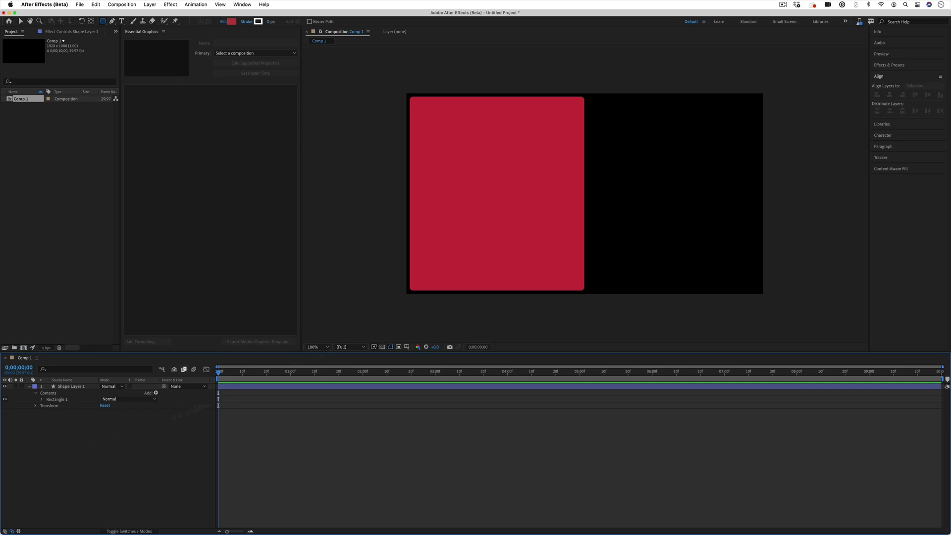
{"action": "mouse_move", "coordinate": [588, 98]}
{"action": "left_mouse_down"}
{"action": "mouse_move", "coordinate": [739, 206]}
{"action": "mouse_move", "coordinate": [760, 194]}
{"action": "left_mouse_up"}
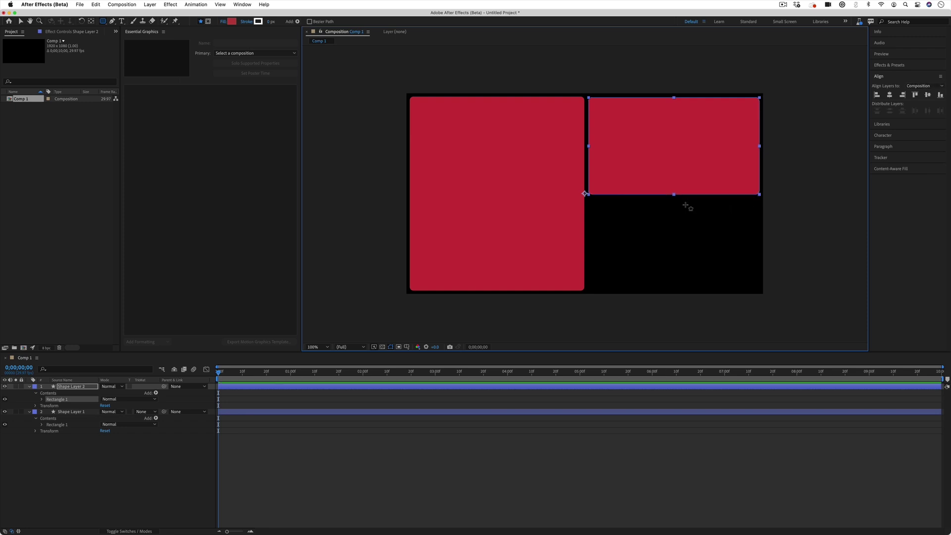
{"action": "left_click", "coordinate": [154, 455]}
{"action": "left_click_drag", "start_coordinate": [676, 197], "coordinate": [758, 289]}
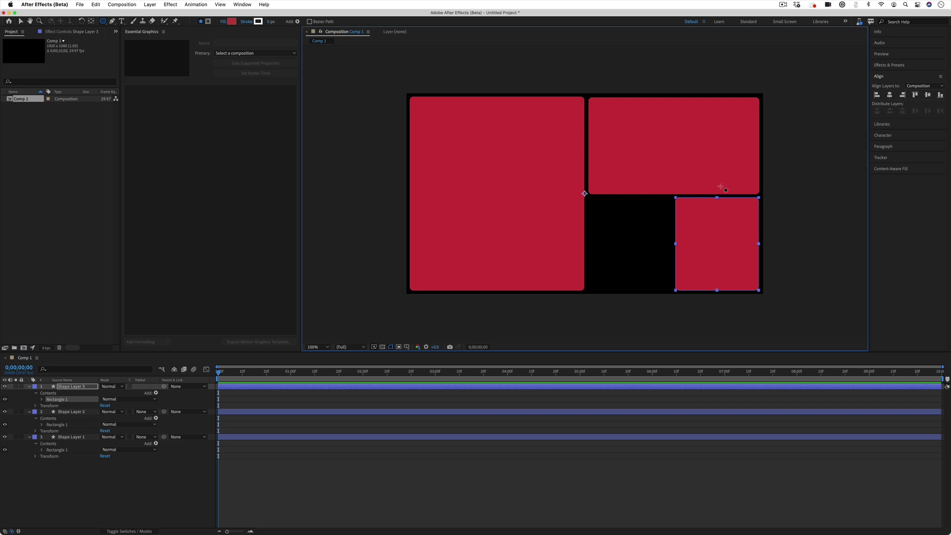
{"action": "left_click", "coordinate": [179, 492]}
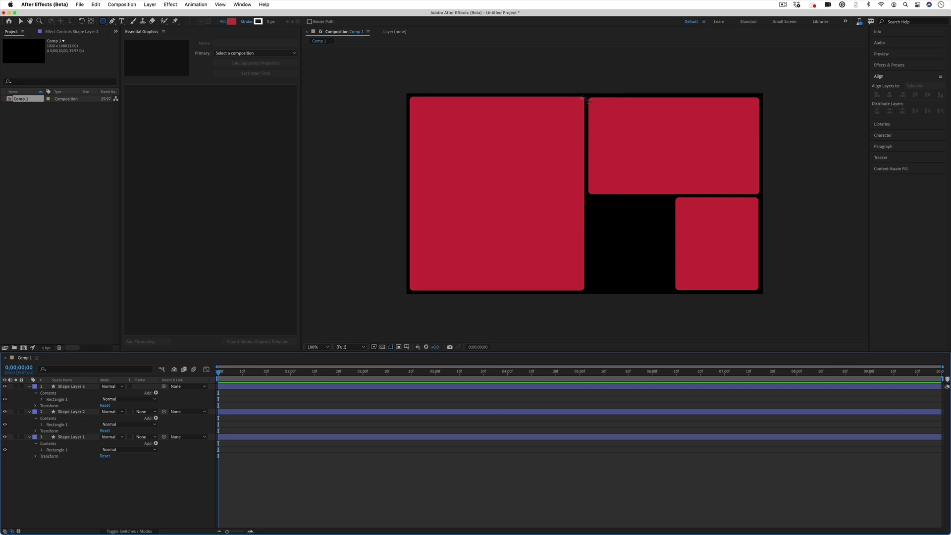
- Align Shape Layer 1's top edge with Shape Layer 2 and its bottom edge with Shape Layer 3
{"action": "left_click", "coordinate": [80, 437]}
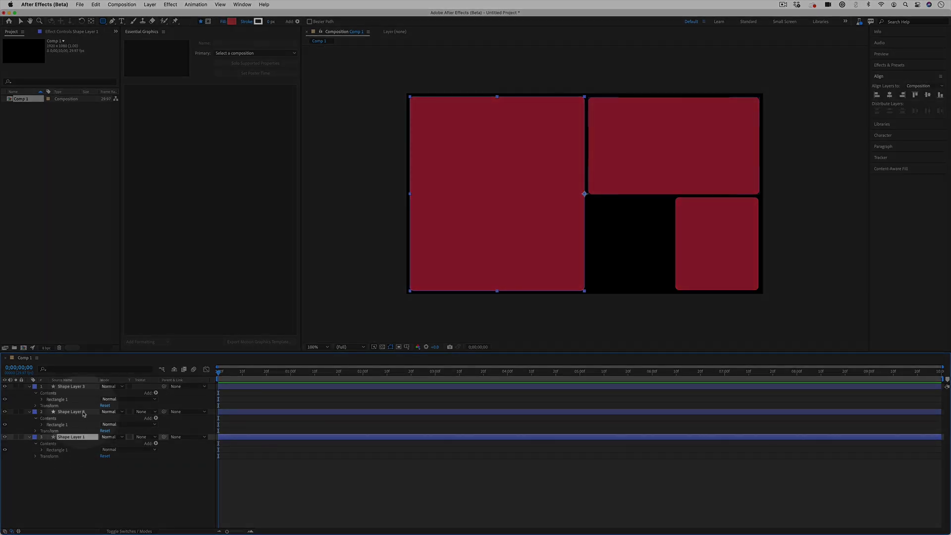
{"action": "left_click", "coordinate": [84, 412], "text": "super"}
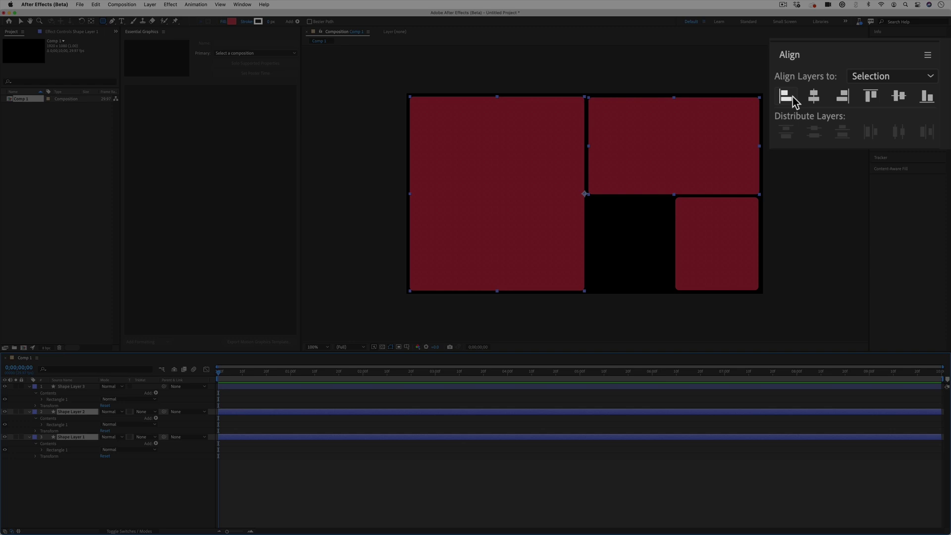
{"action": "left_click", "coordinate": [871, 97]}
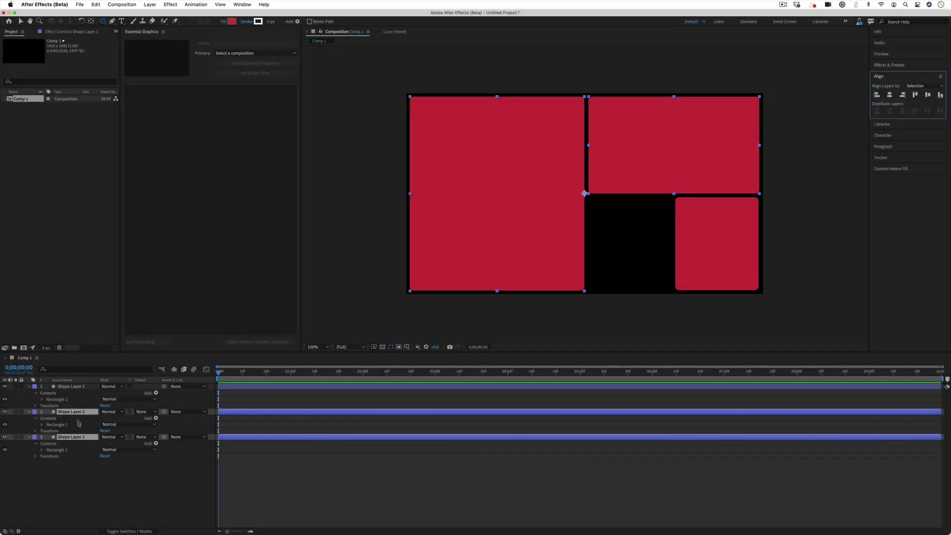
{"action": "left_click", "coordinate": [82, 445]}
{"action": "left_click", "coordinate": [81, 437]}
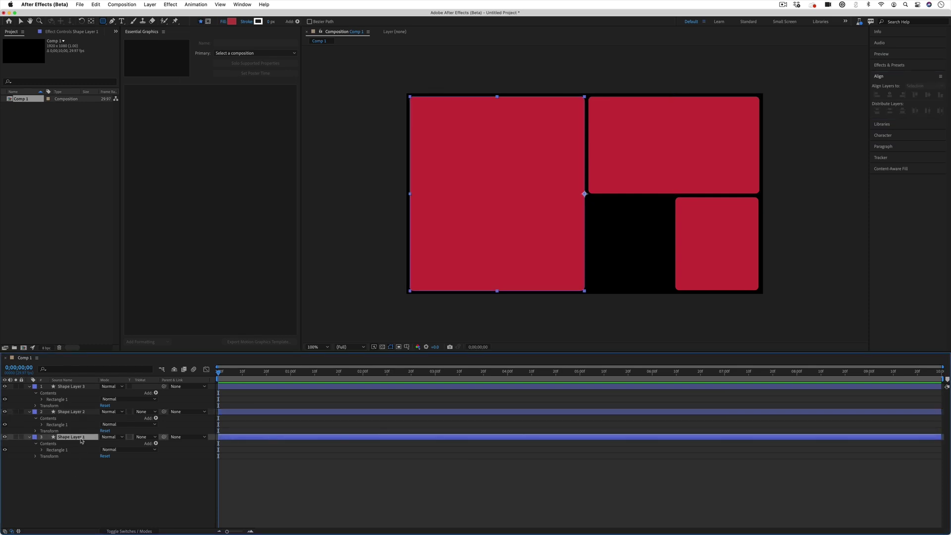
{"action": "left_click", "coordinate": [83, 387], "text": "super"}
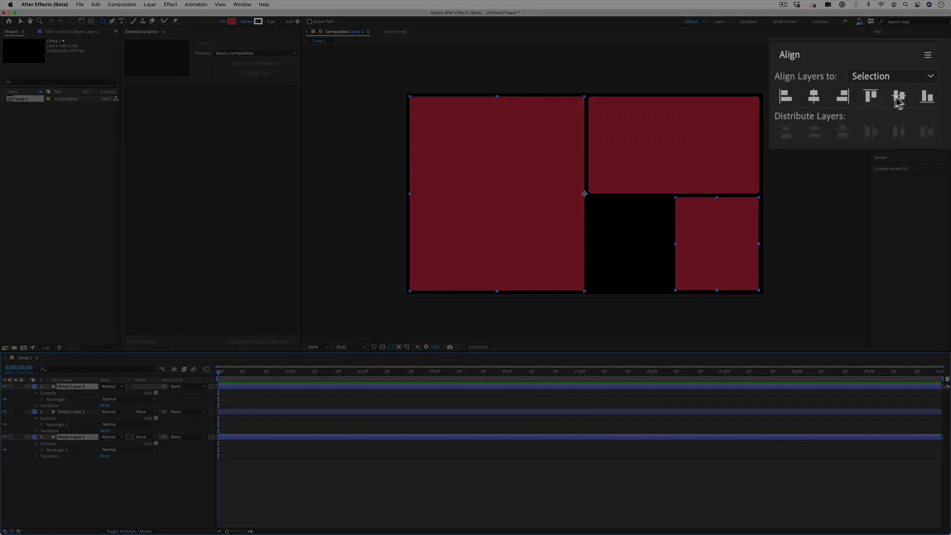
{"action": "left_click", "coordinate": [940, 95]}
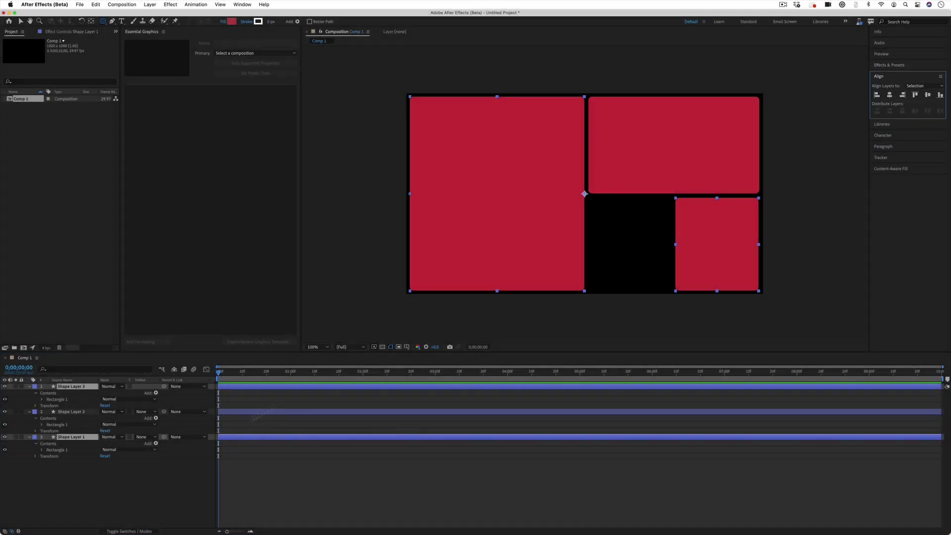
- Align the right edges of Shape Layers 2 and 3
{"action": "left_click", "coordinate": [146, 485]}
{"action": "left_click", "coordinate": [71, 412]}
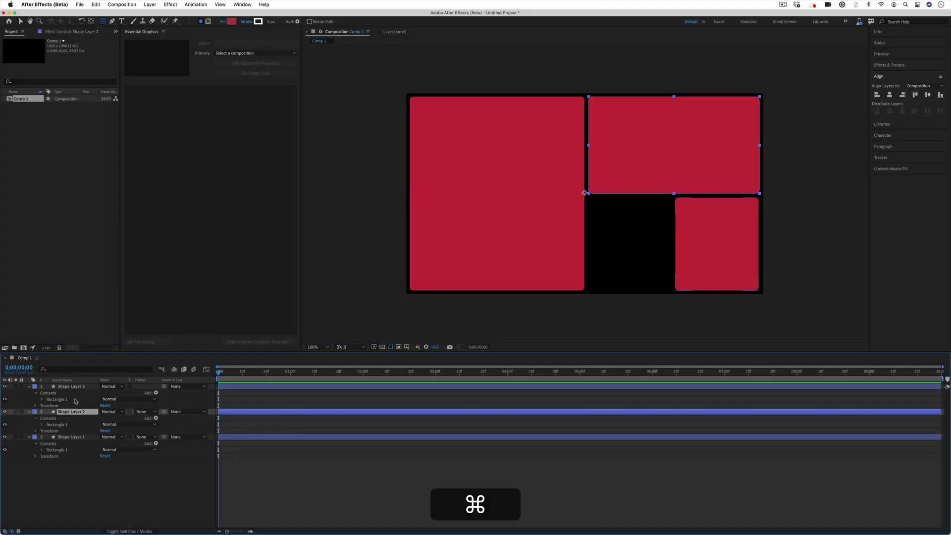
{"action": "left_click", "coordinate": [74, 386], "text": "super"}
{"action": "left_click", "coordinate": [842, 96]}
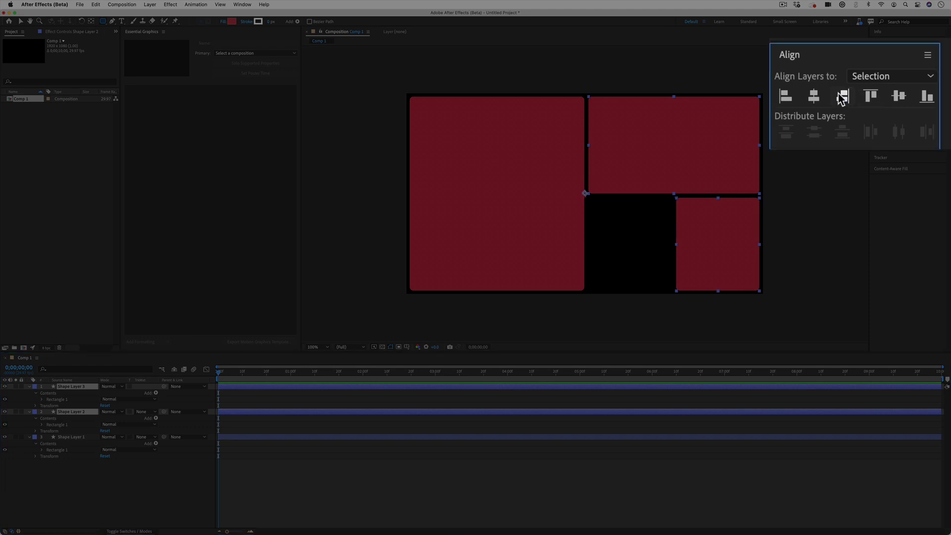
{"action": "left_click", "coordinate": [178, 503]}
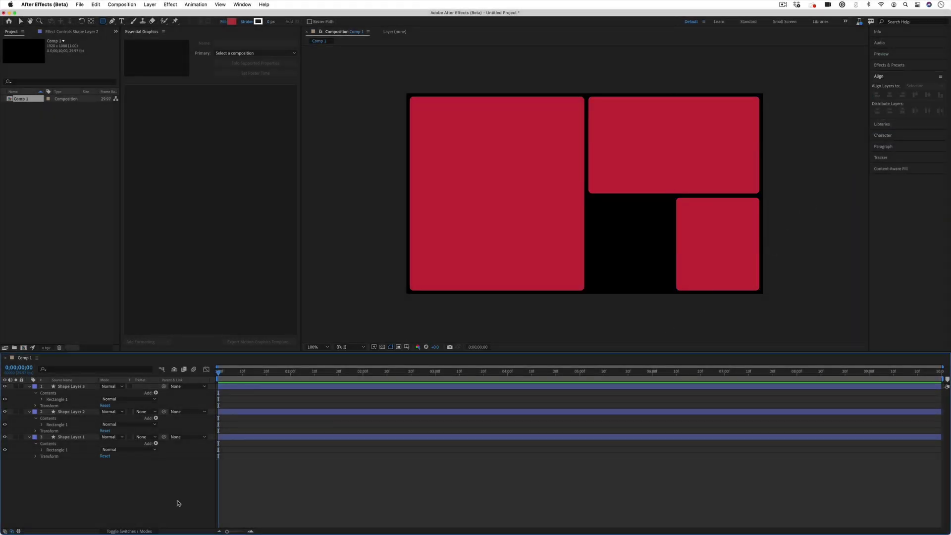
- Collapse the properties of all three shape layers in the timeline
{"action": "left_click", "coordinate": [29, 437]}
{"action": "left_click", "coordinate": [29, 411]}
{"action": "left_click", "coordinate": [29, 386]}
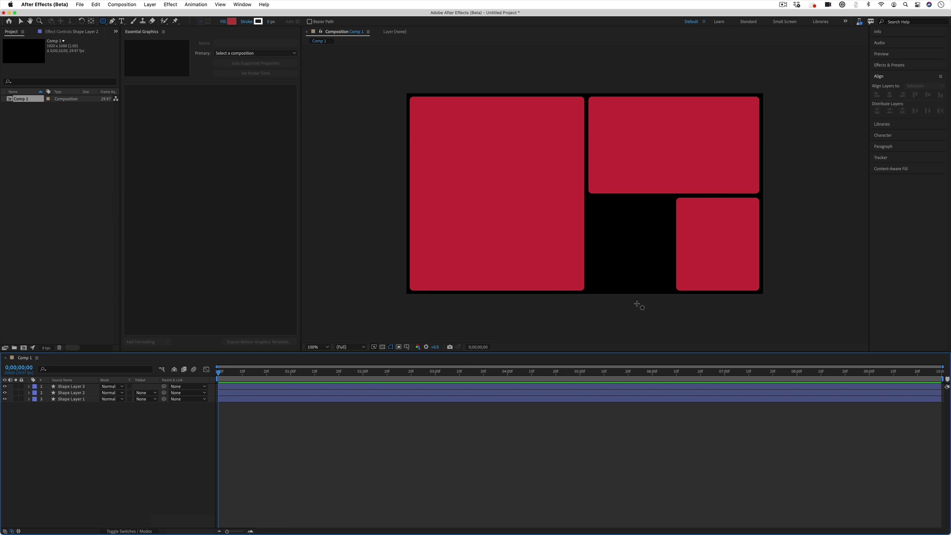
- Import Pool.mp4 from the Downloads folder and add it to Comp 1 as a layer
{"action": "key", "text": "super+Tab"}
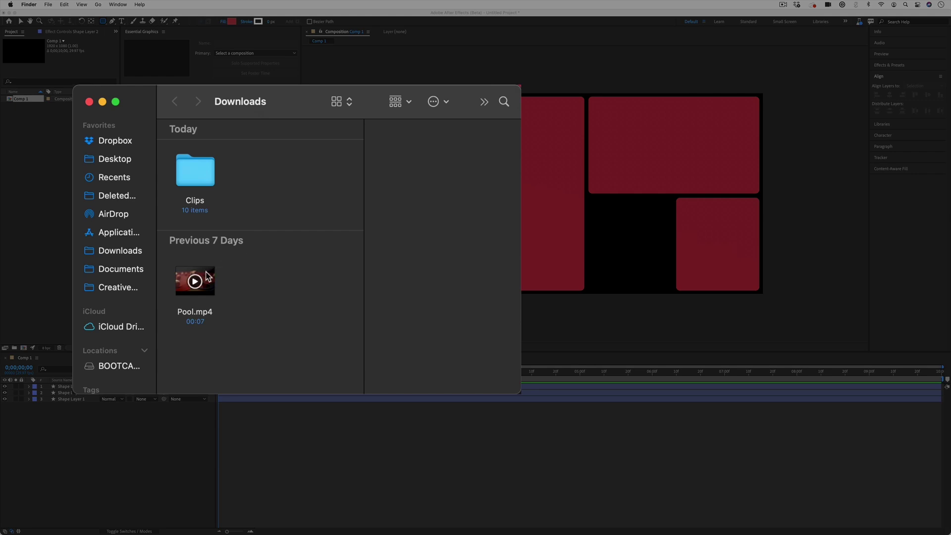
{"action": "left_click_drag", "start_coordinate": [195, 280], "coordinate": [17, 151]}
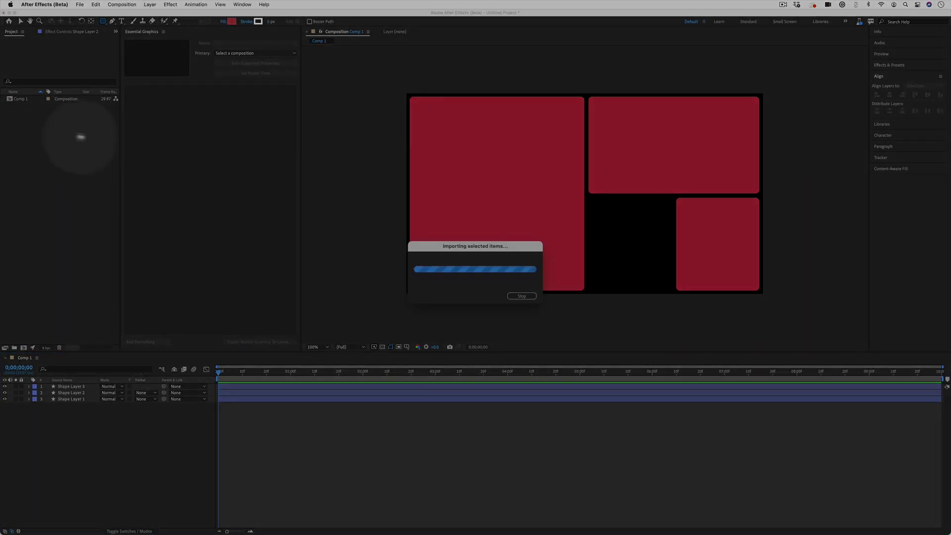
{"action": "left_click", "coordinate": [28, 106]}
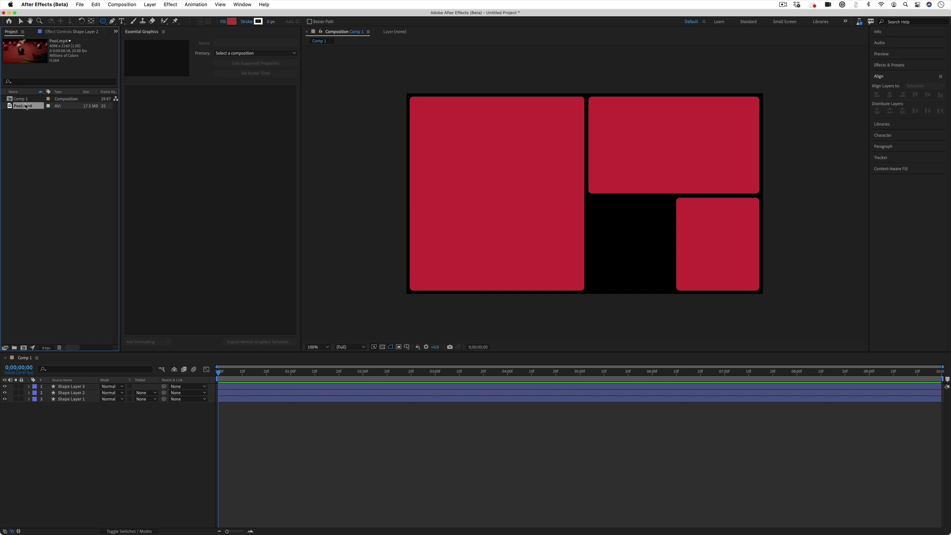
{"action": "left_click_drag", "start_coordinate": [21, 108], "coordinate": [100, 412]}
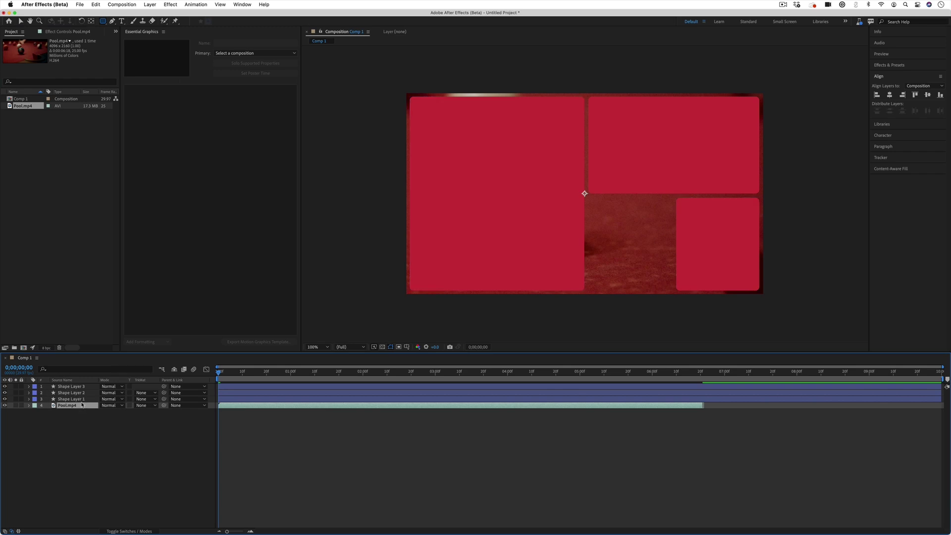
- Set Pool.mp4's track matte to Alpha Matte "Shape Layer 1"
{"action": "left_click", "coordinate": [95, 426]}
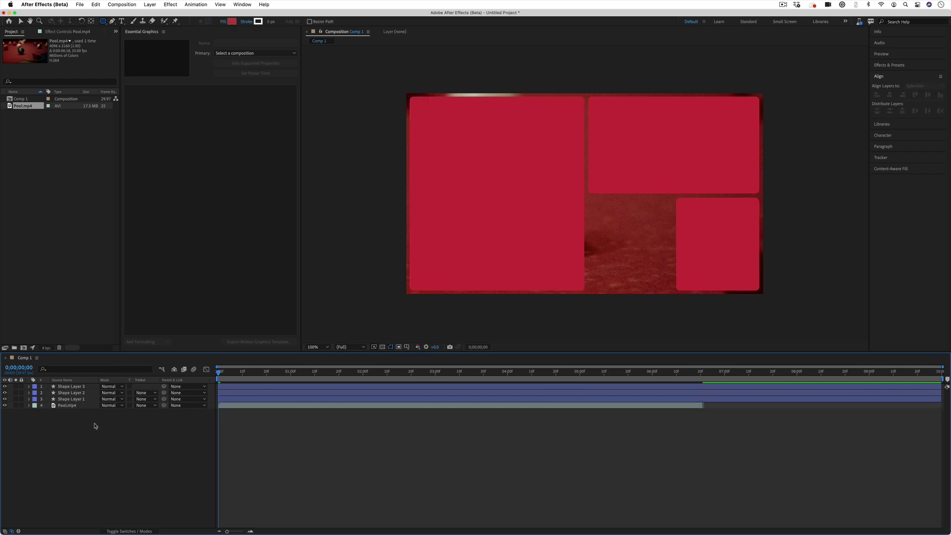
{"action": "right_click", "coordinate": [142, 382]}
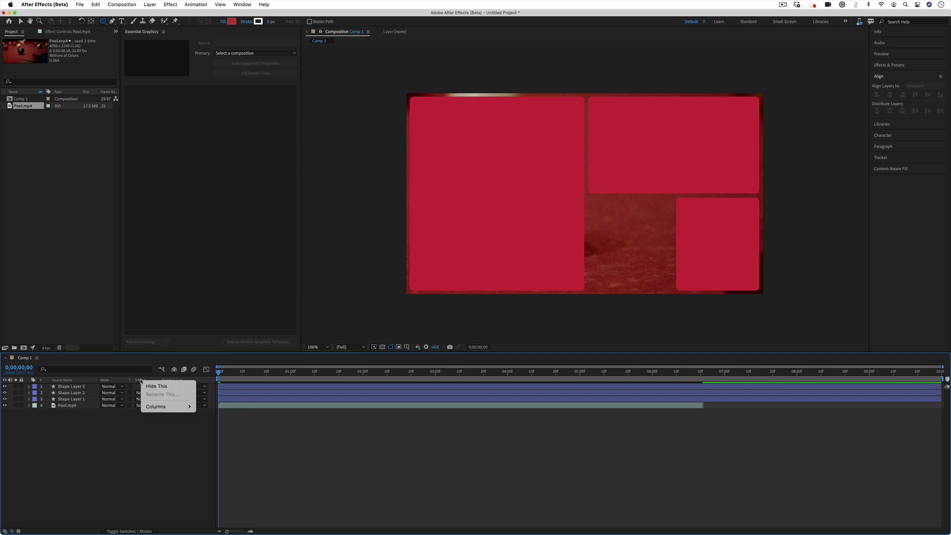
{"action": "mouse_move", "coordinate": [159, 408]}
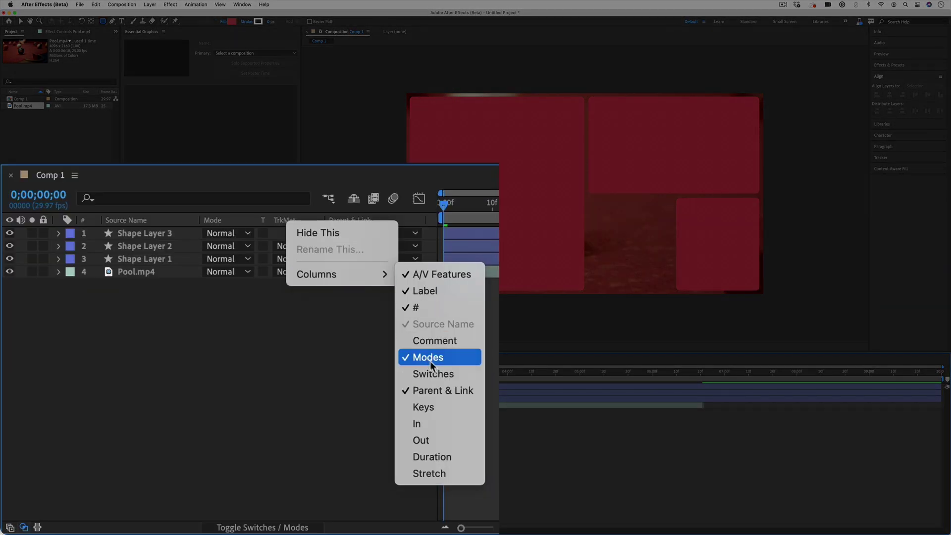
{"action": "left_click", "coordinate": [287, 292]}
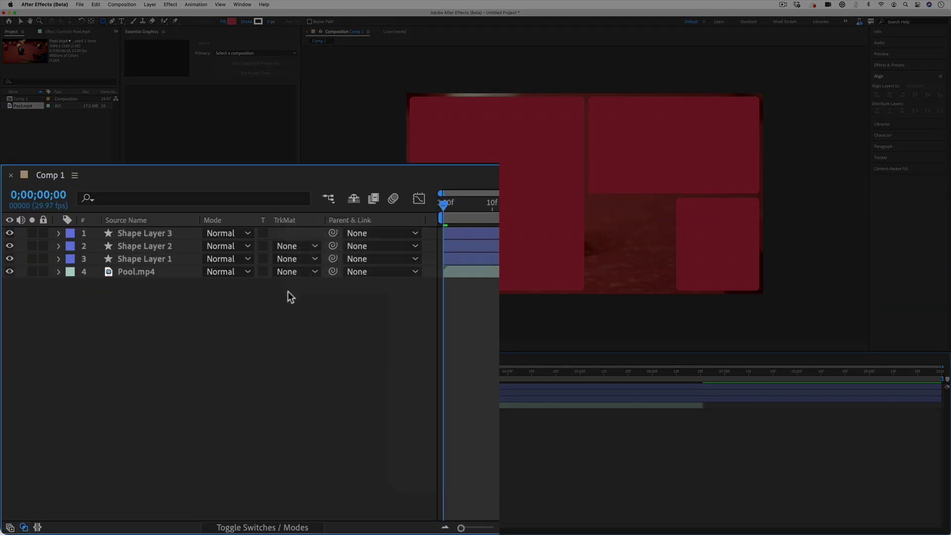
{"action": "left_click", "coordinate": [312, 272]}
{"action": "left_click", "coordinate": [345, 314]}
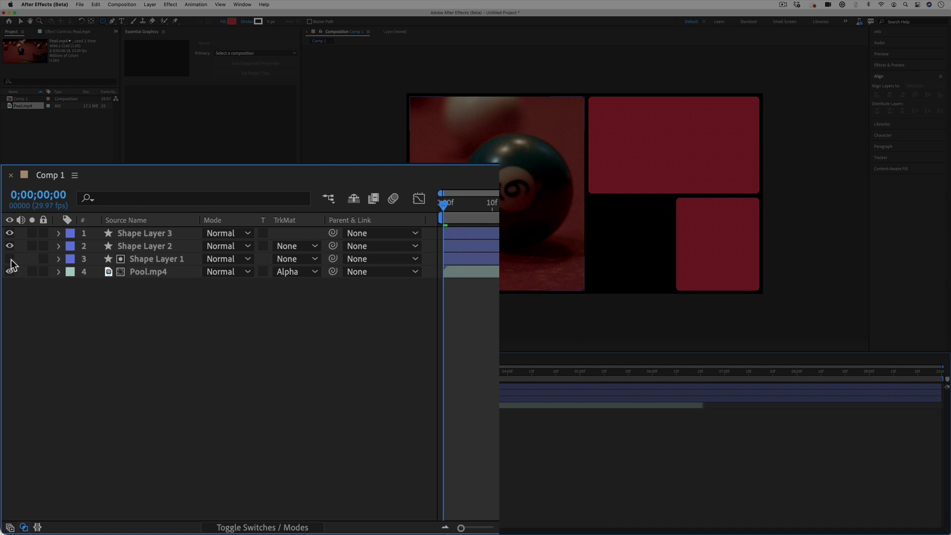
{"action": "left_click", "coordinate": [149, 259]}
{"action": "left_click", "coordinate": [149, 271]}
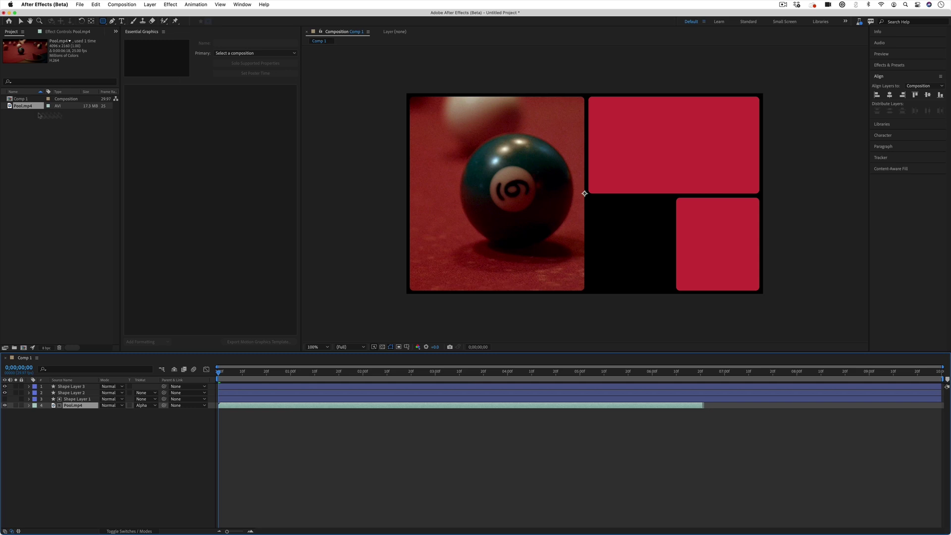
- Add two more Pool.mp4 copies, matte them to Shape Layer 3 and Shape Layer 2, and scrub
{"action": "left_click_drag", "start_coordinate": [43, 106], "coordinate": [75, 396]}
{"action": "left_click_drag", "start_coordinate": [37, 106], "coordinate": [82, 392]}
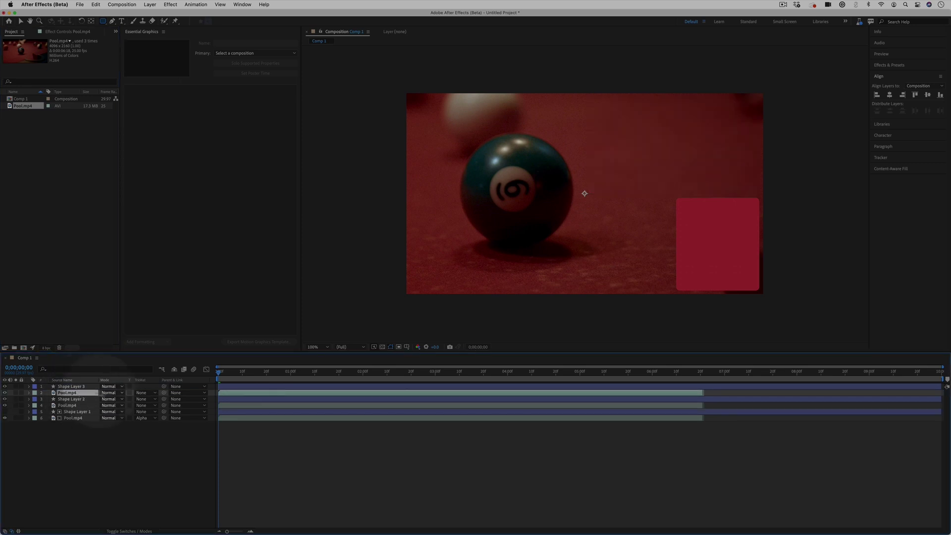
{"action": "left_click", "coordinate": [153, 392]}
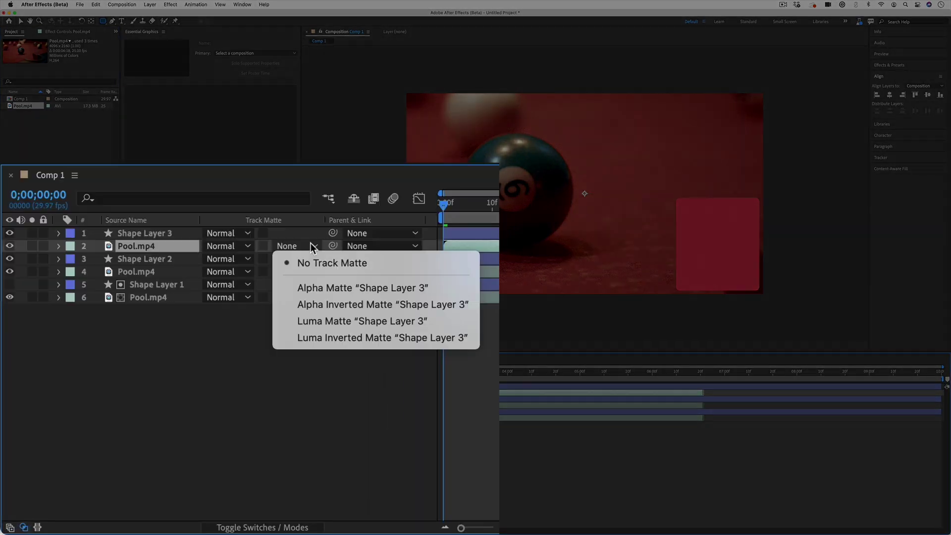
{"action": "left_click", "coordinate": [362, 287]}
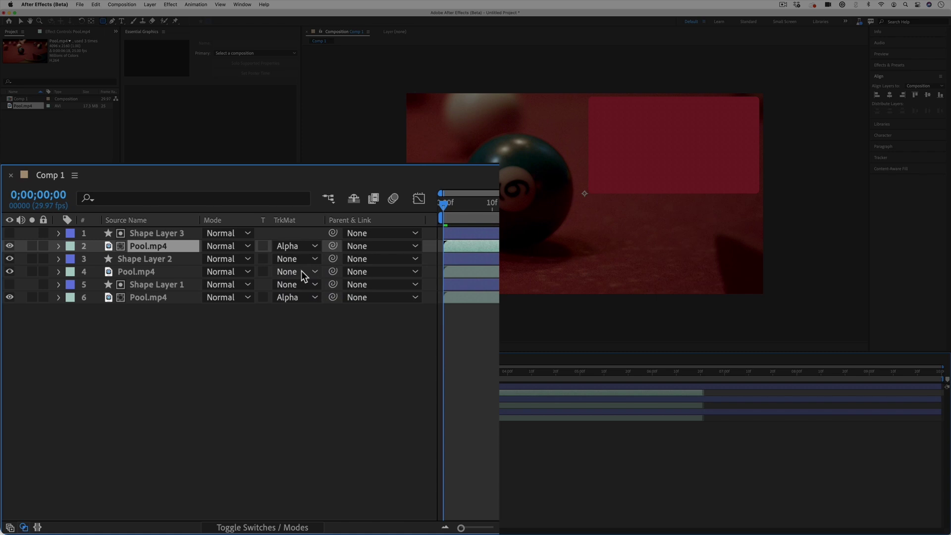
{"action": "left_click", "coordinate": [305, 271]}
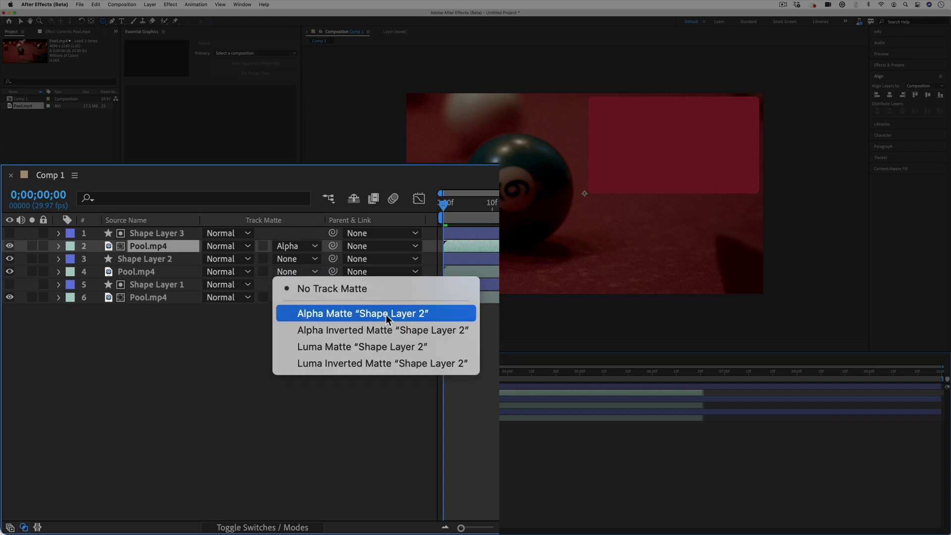
{"action": "left_click", "coordinate": [385, 314]}
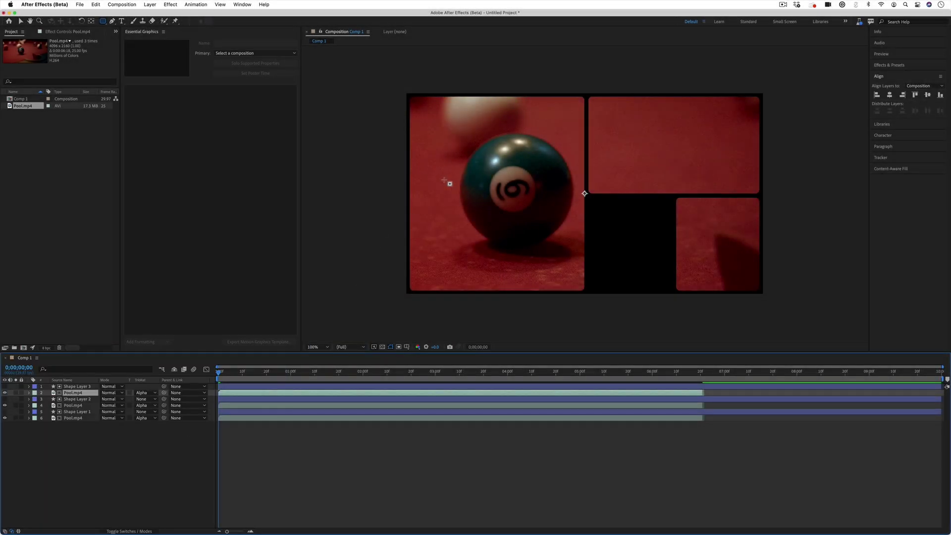
{"action": "left_click_drag", "start_coordinate": [263, 371], "coordinate": [319, 372]}
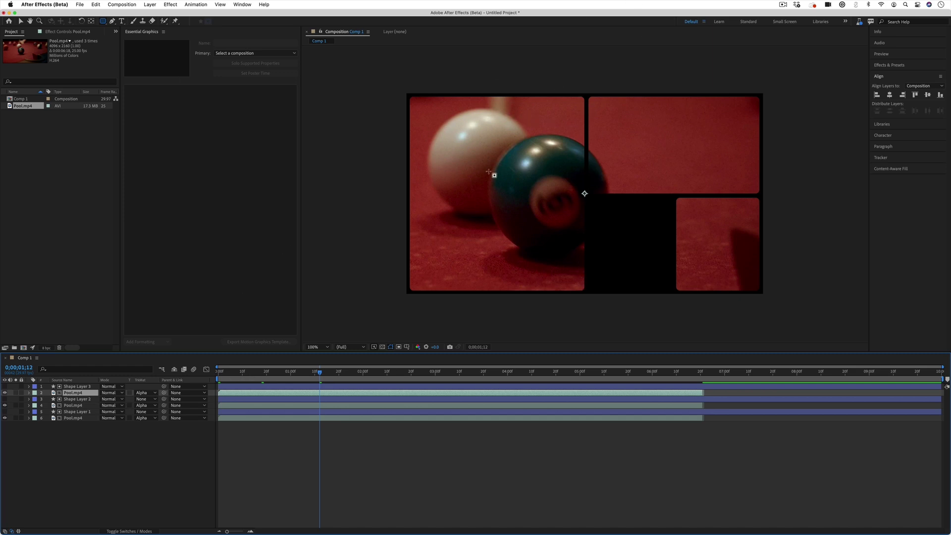
- Add a text layer with the presenter's name in the gap between the panels
{"action": "left_click", "coordinate": [117, 447]}
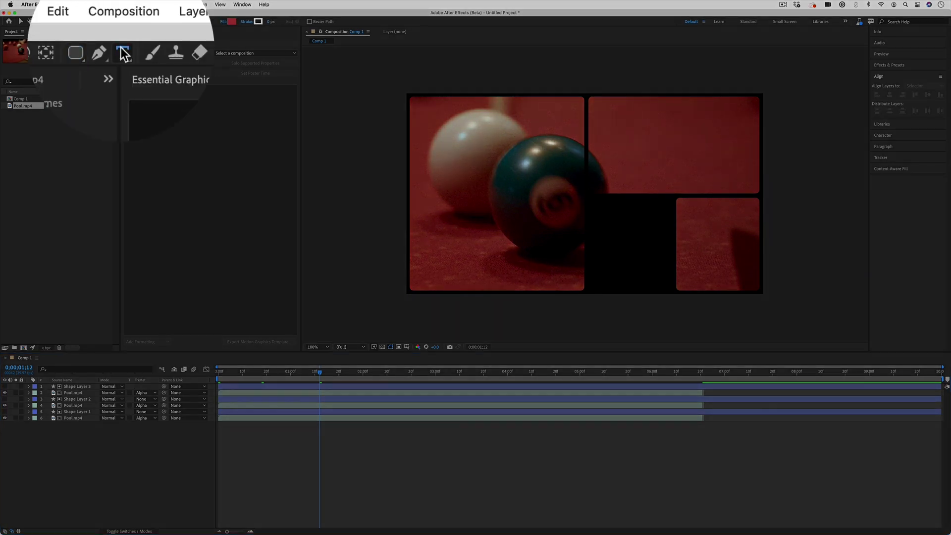
{"action": "left_click", "coordinate": [121, 21]}
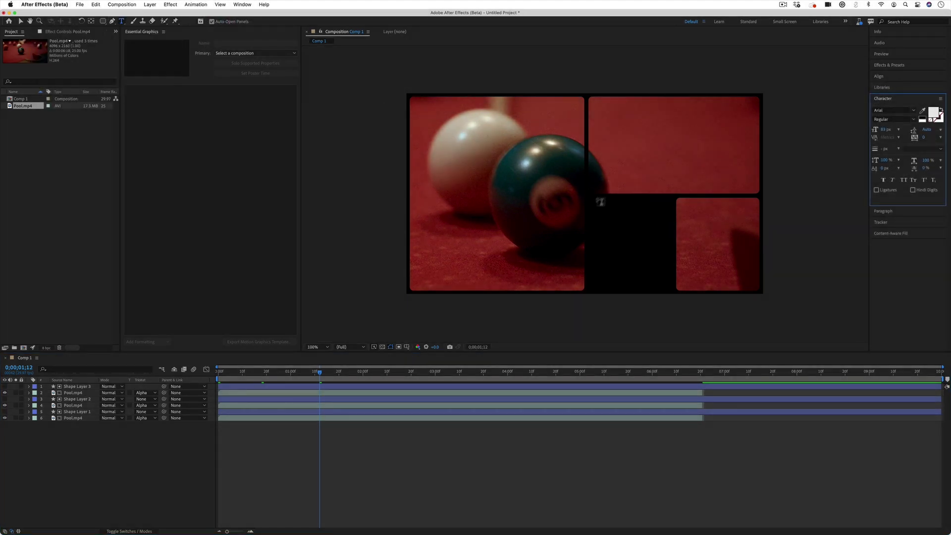
{"action": "left_click", "coordinate": [590, 209]}
{"action": "type", "text": "J"}
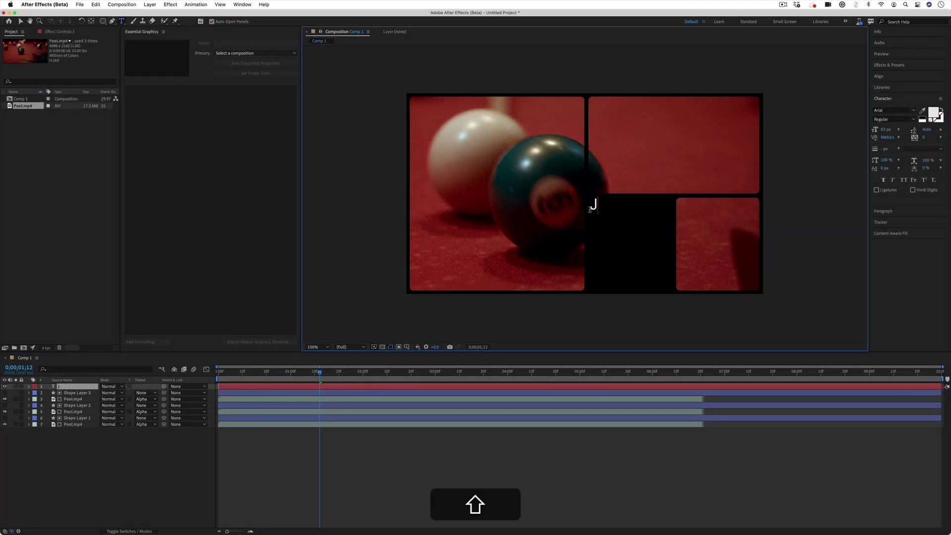
{"action": "type", "text": "ustin Odisho"}
{"action": "key", "text": "shift+Return"}
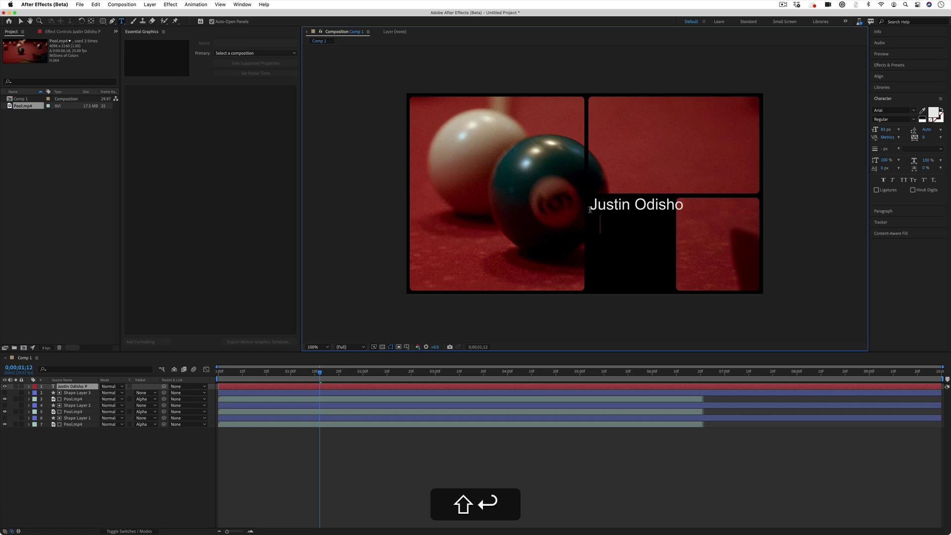
{"action": "key", "text": "shift+BackSpace"}
{"action": "left_click", "coordinate": [149, 477]}
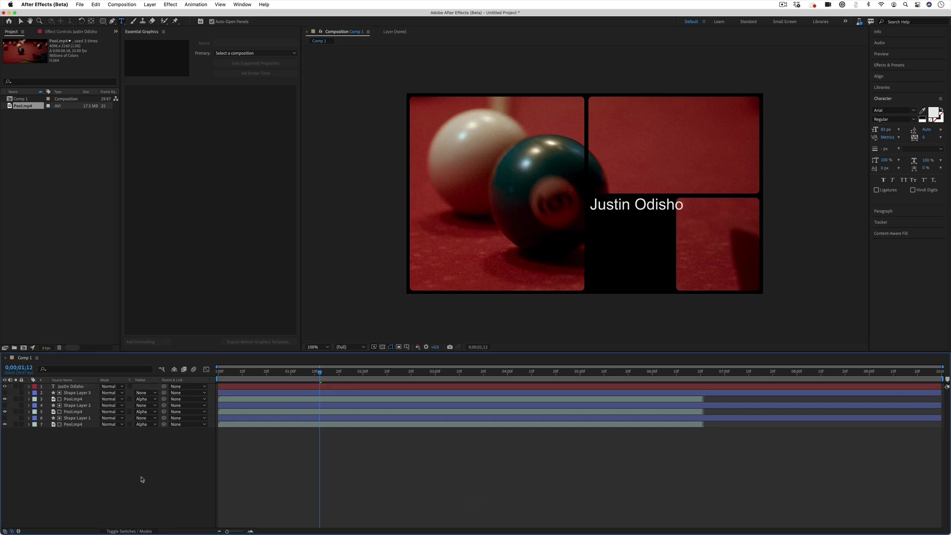
- Add a second text layer reading 'Presents' below the name and select its text
{"action": "left_click", "coordinate": [592, 226]}
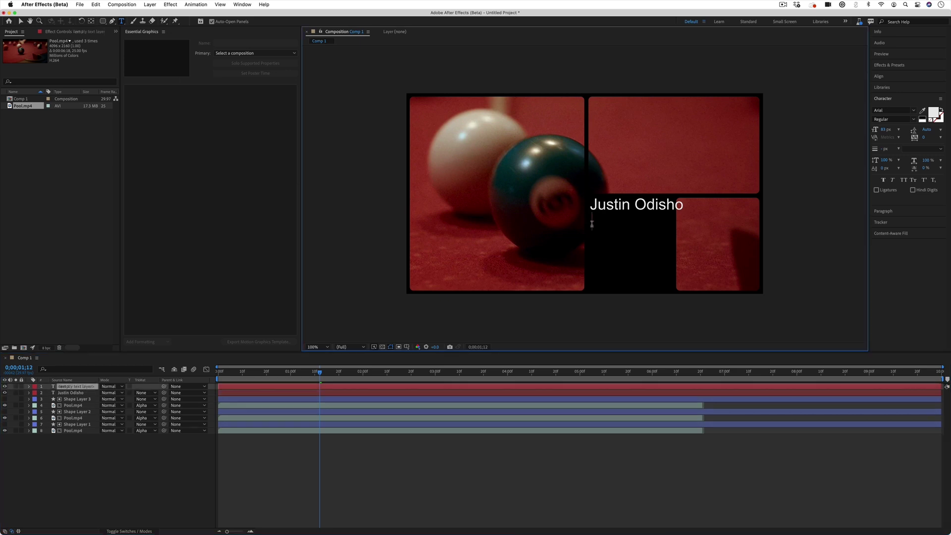
{"action": "type", "text": "Presents"}
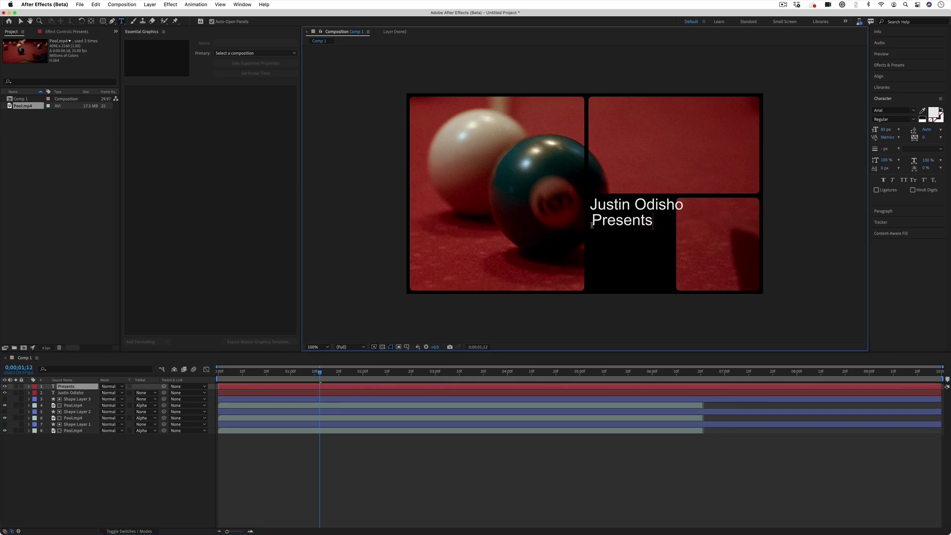
{"action": "left_click_drag", "start_coordinate": [652, 222], "coordinate": [572, 223]}
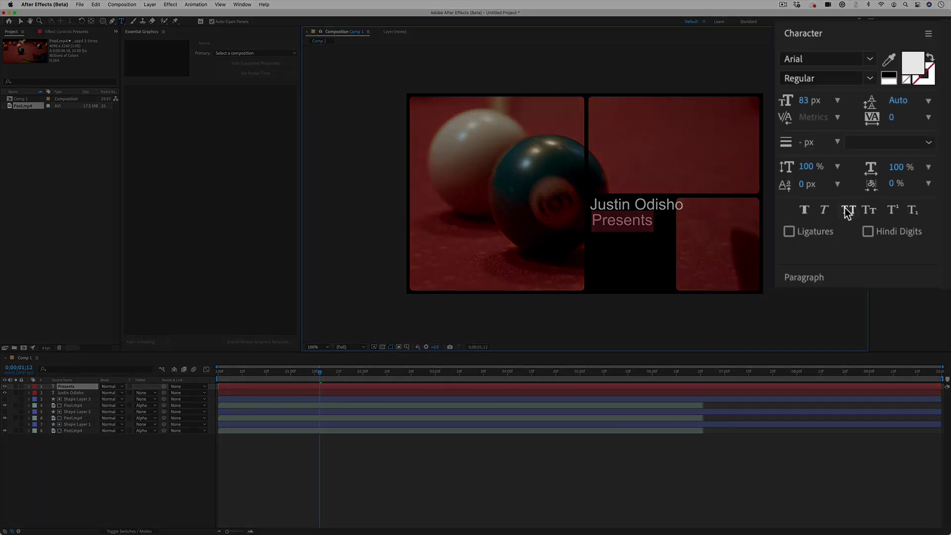
- Make PRESENTS All Caps at a smaller size, then select the name text and show its fonts
{"action": "left_click", "coordinate": [904, 179]}
{"action": "left_click_drag", "start_coordinate": [812, 104], "coordinate": [802, 104]}
{"action": "left_click", "coordinate": [75, 393]}
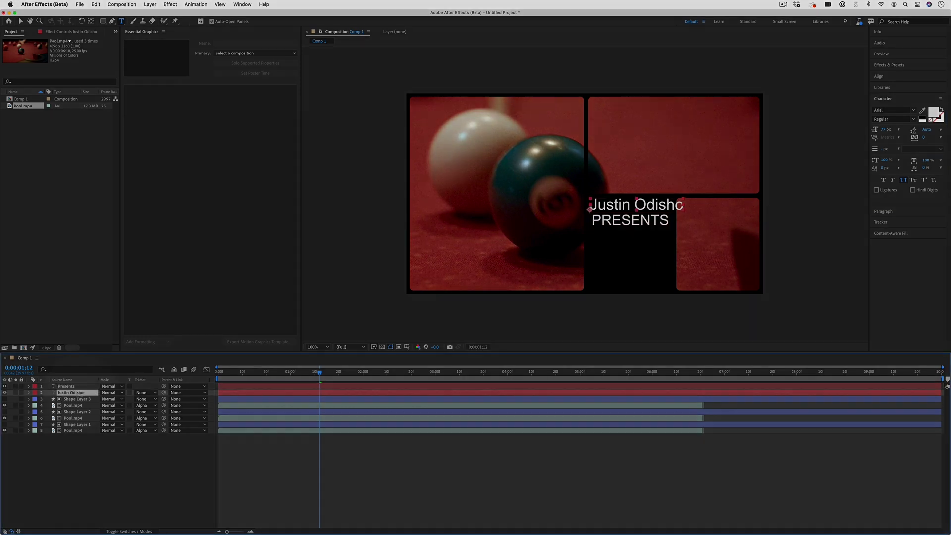
{"action": "double_click", "coordinate": [74, 393]}
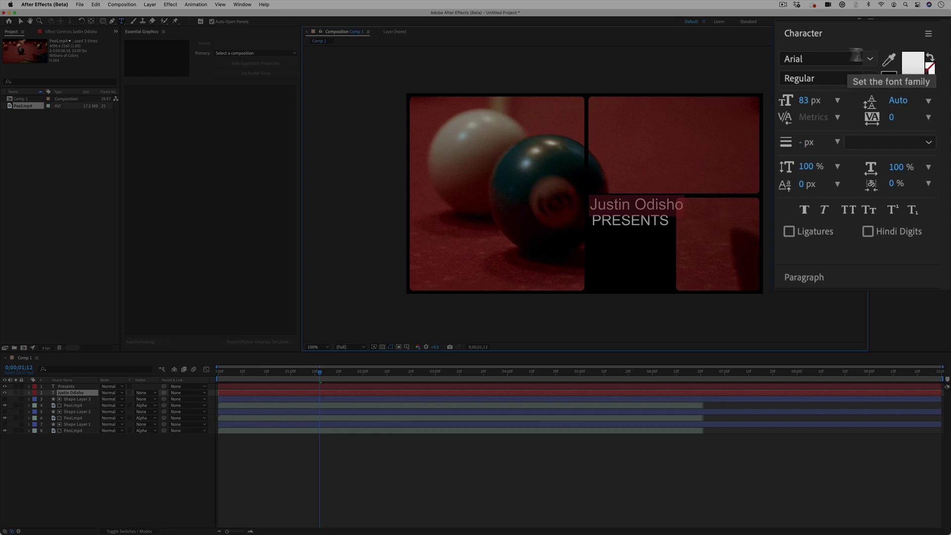
{"action": "left_click", "coordinate": [904, 110]}
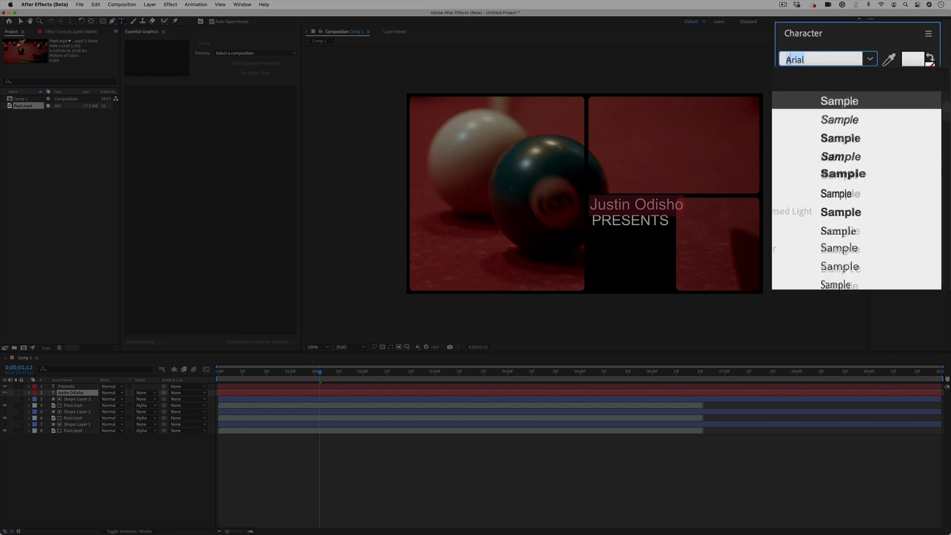